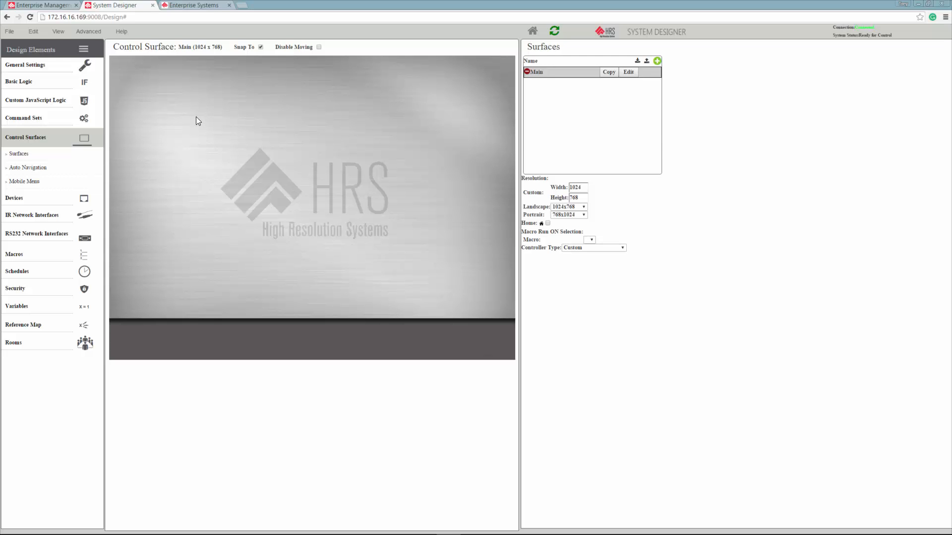
# Create a custom command set named Projector with manufacturer Acme and the TCP protocol.
pyautogui.click(35, 124)
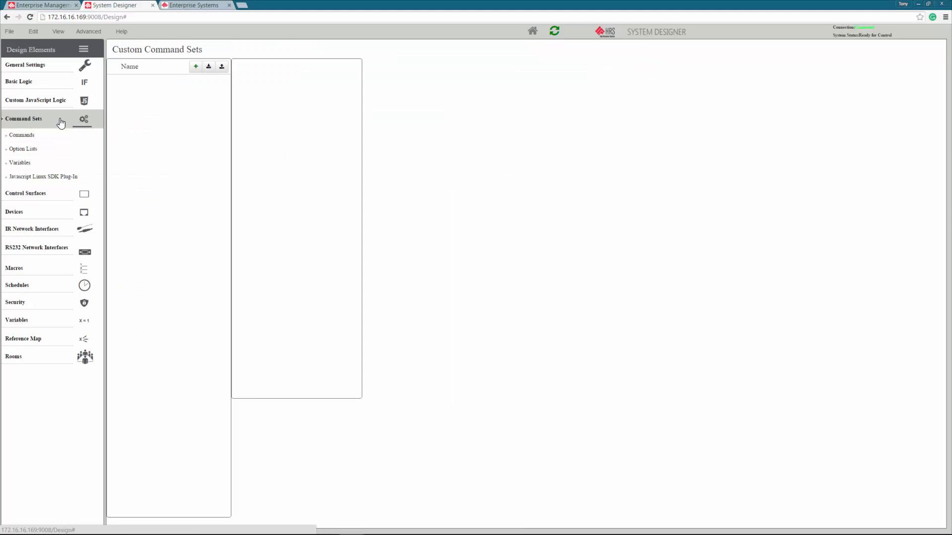
pyautogui.click(198, 70)
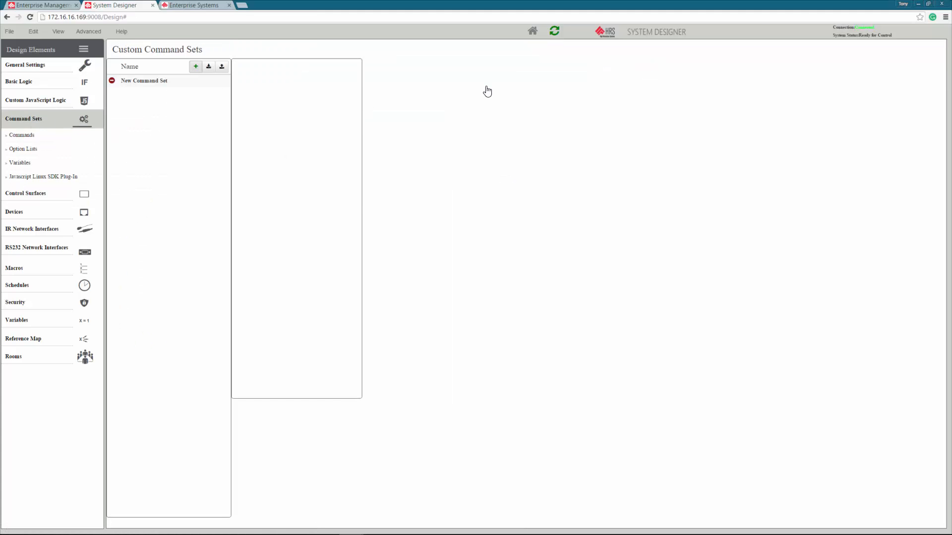
pyautogui.click(185, 83)
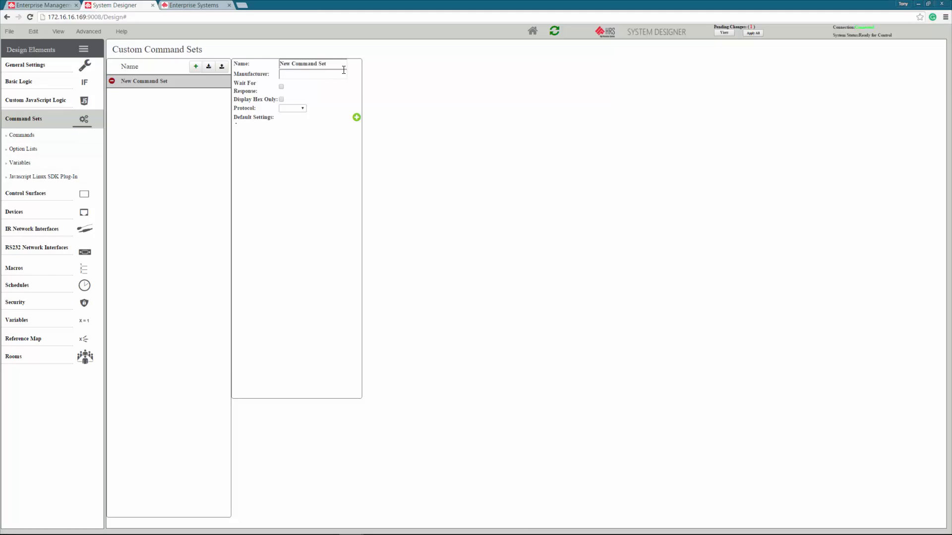
pyautogui.moveTo(343, 66); pyautogui.dragTo(150, 66)
pyautogui.write('Projector')
pyautogui.click(329, 75)
pyautogui.write('Acme')
pyautogui.click(296, 110)
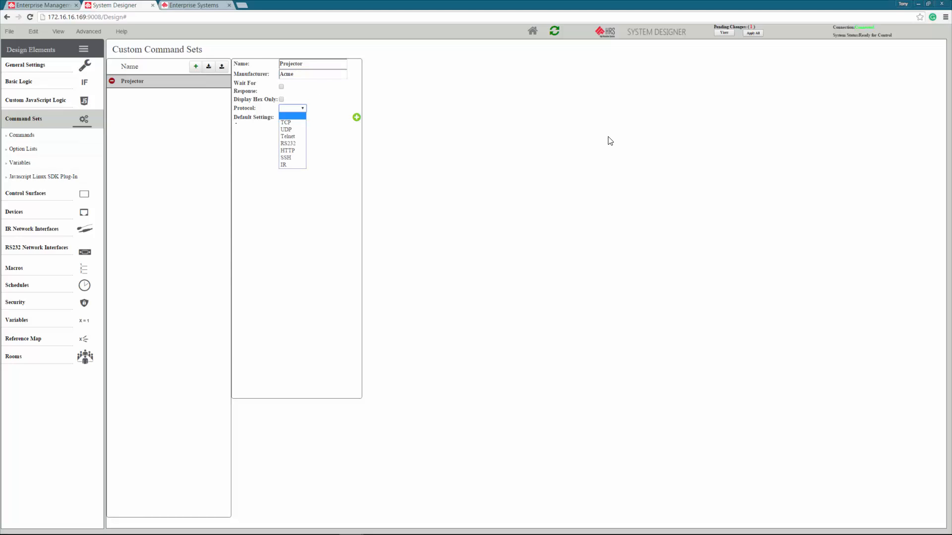
pyautogui.click(291, 122)
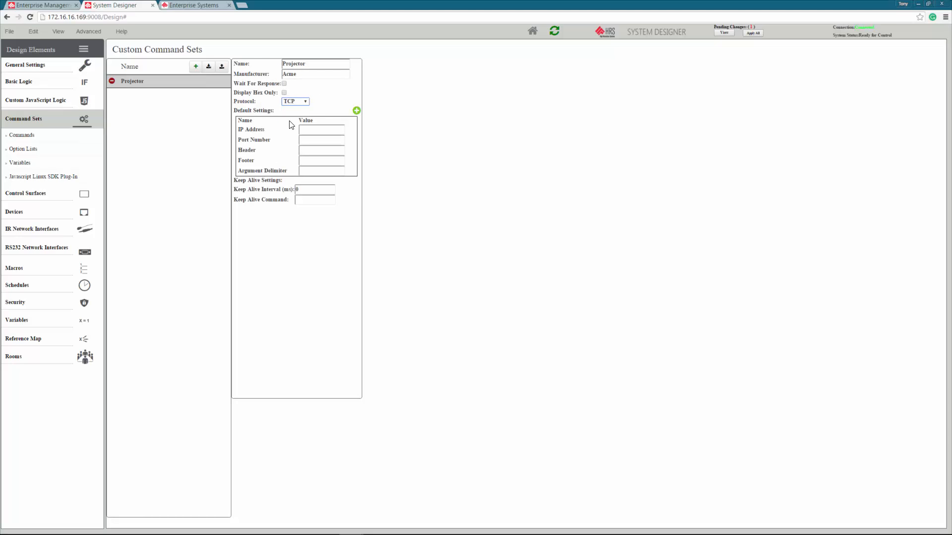
# Switch the Projector command set's protocol to Telnet to view its settings, and return it to TCP.
pyautogui.click(304, 102)
pyautogui.click(303, 130)
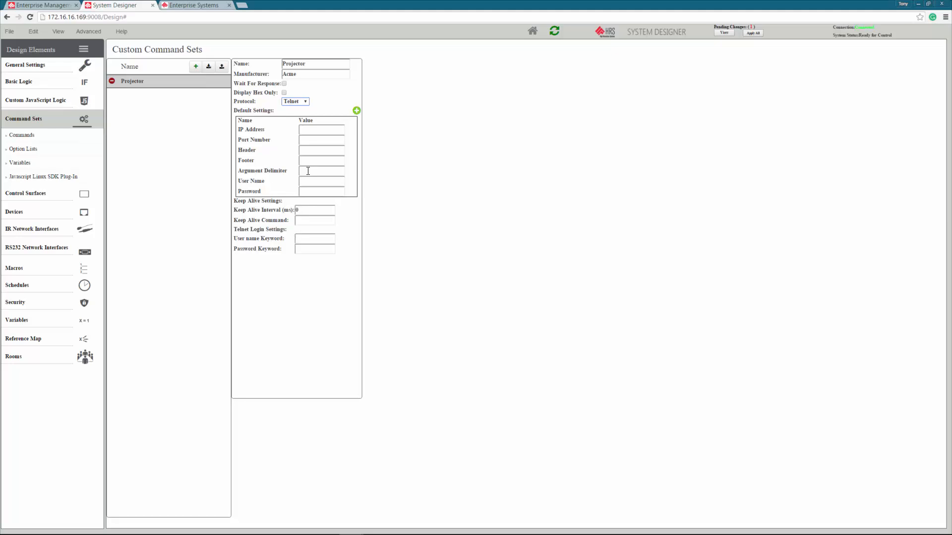
pyautogui.click(295, 101)
pyautogui.click(299, 117)
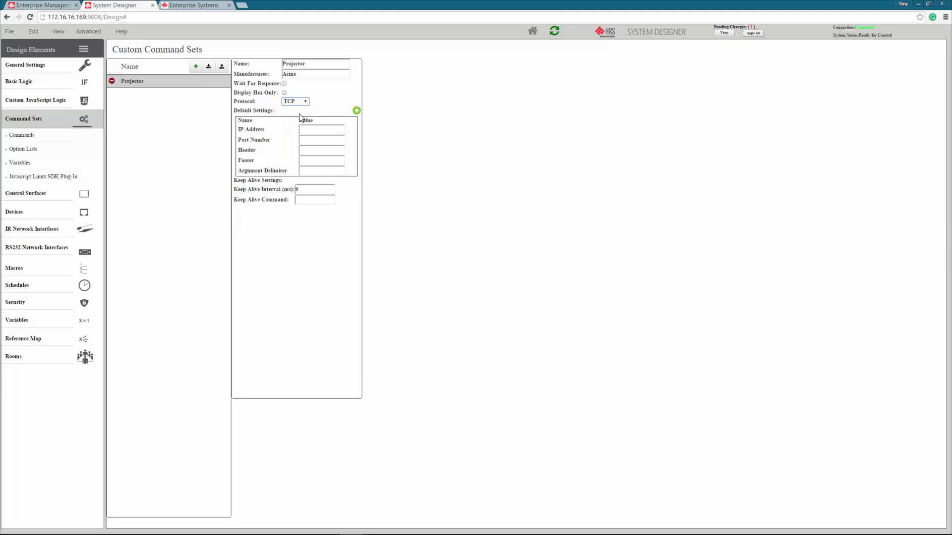
# Set the default IP address to 192.168.2.230, the port number to 9876 and the footer to \x0D\x0A.
pyautogui.click(302, 126)
pyautogui.write('192.168.2.230')
pyautogui.click(308, 139)
pyautogui.write('9876')
pyautogui.click(317, 160)
pyautogui.write('\\x0D\\x0A')
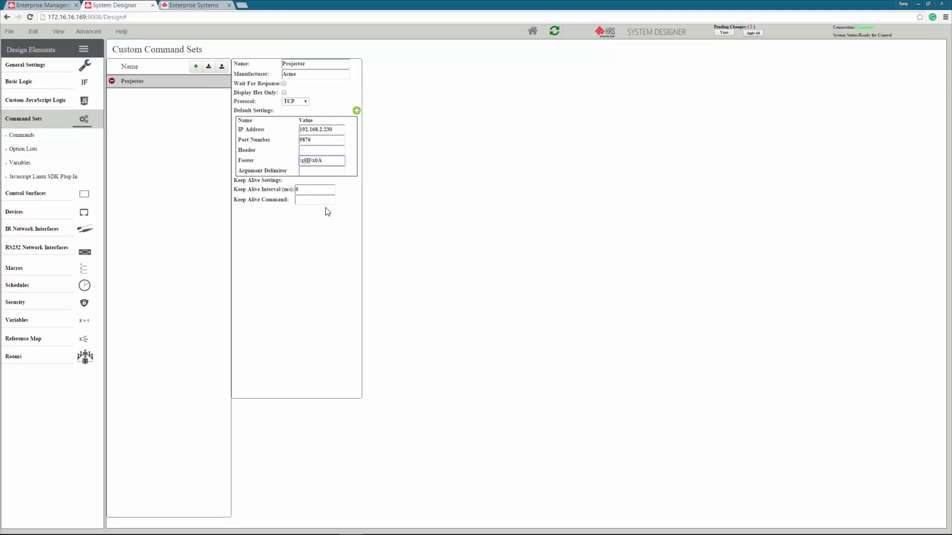
# Add a command named Power On with the value pwr1 to the Projector command set and save it.
pyautogui.click(43, 136)
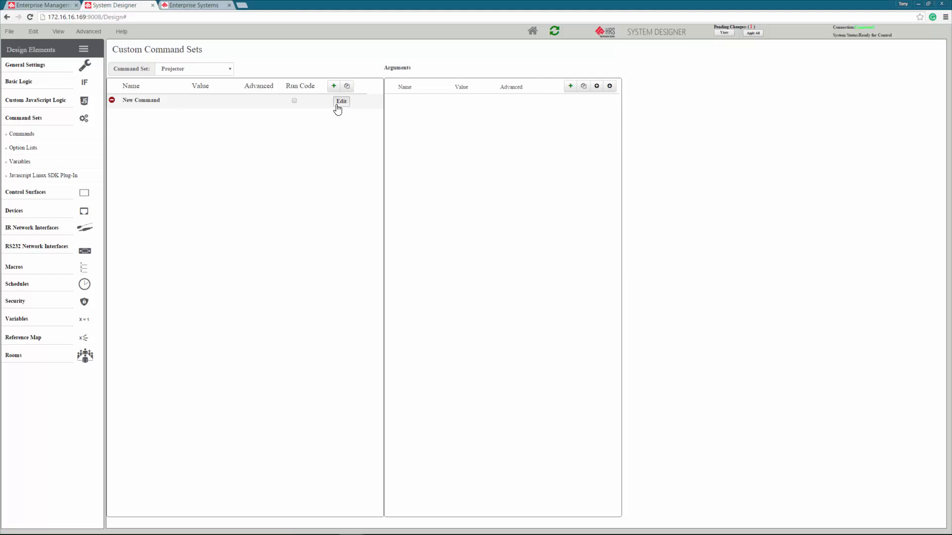
pyautogui.click(173, 101)
pyautogui.click(173, 100)
pyautogui.write('P')
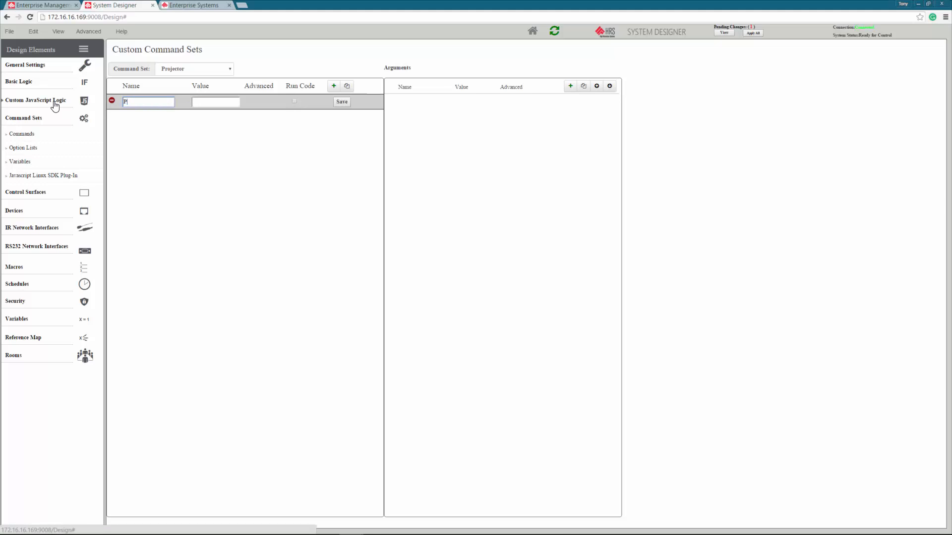
pyautogui.write('ower On')
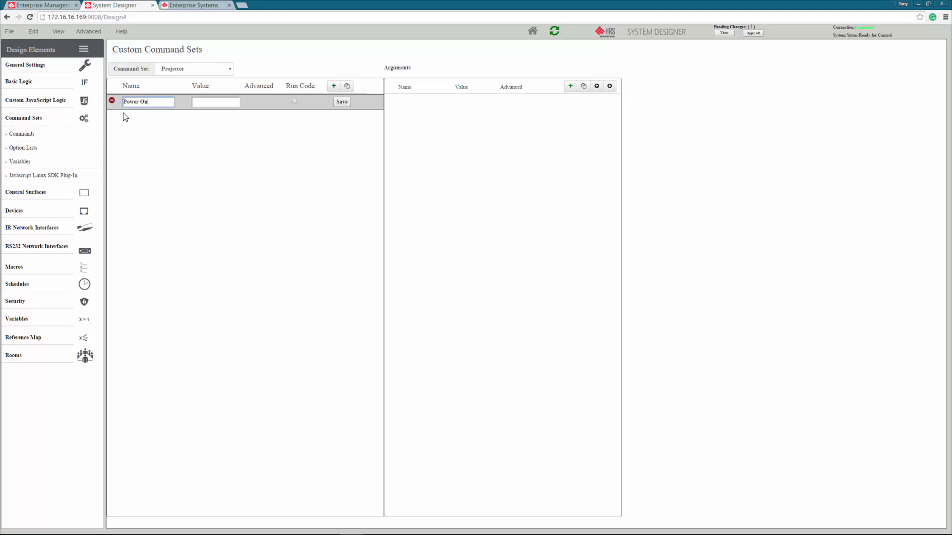
pyautogui.click(220, 102)
pyautogui.write('pwr1')
pyautogui.click(341, 102)
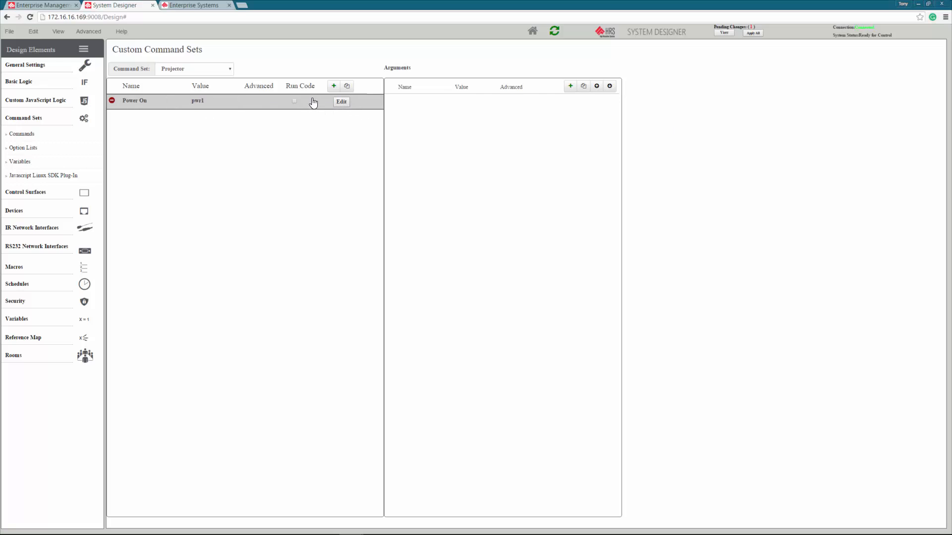
# Add a second command named Power Off with the value pwr0 and save it.
pyautogui.click(332, 87)
pyautogui.click(342, 117)
pyautogui.moveTo(162, 116); pyautogui.dragTo(17, 124)
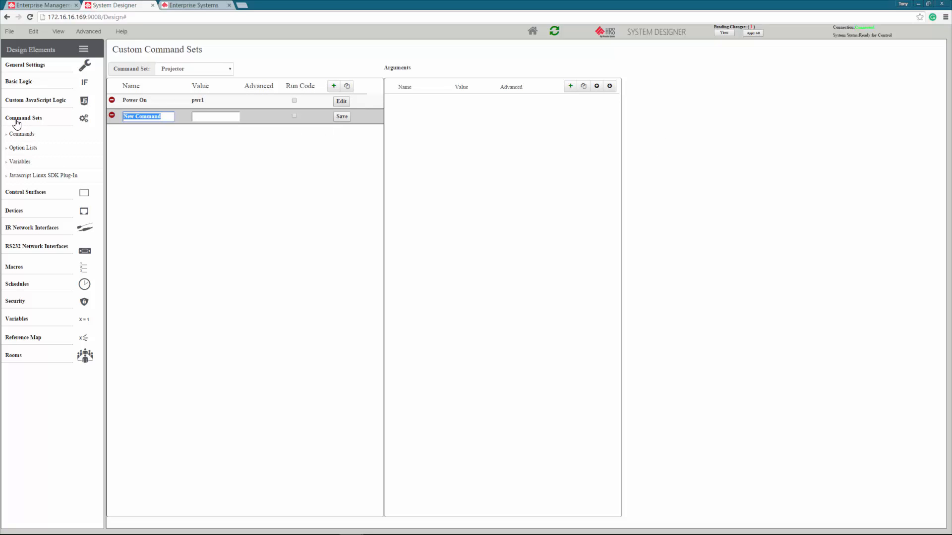
pyautogui.write('OPo')
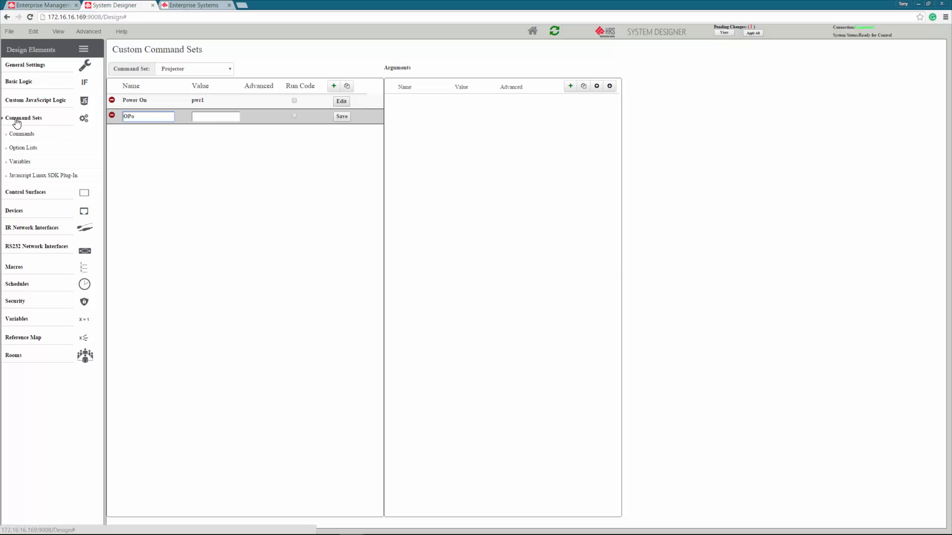
pyautogui.press('BackSpace')
pyautogui.press('BackSpace')
pyautogui.press('BackSpace')
pyautogui.write('Off')
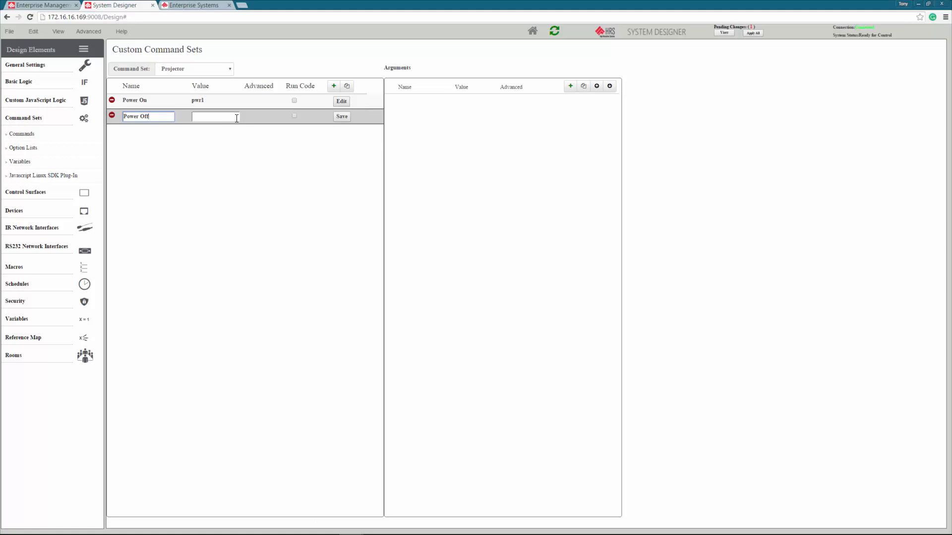
pyautogui.press('Tab')
pyautogui.write('pwr0')
pyautogui.click(342, 116)
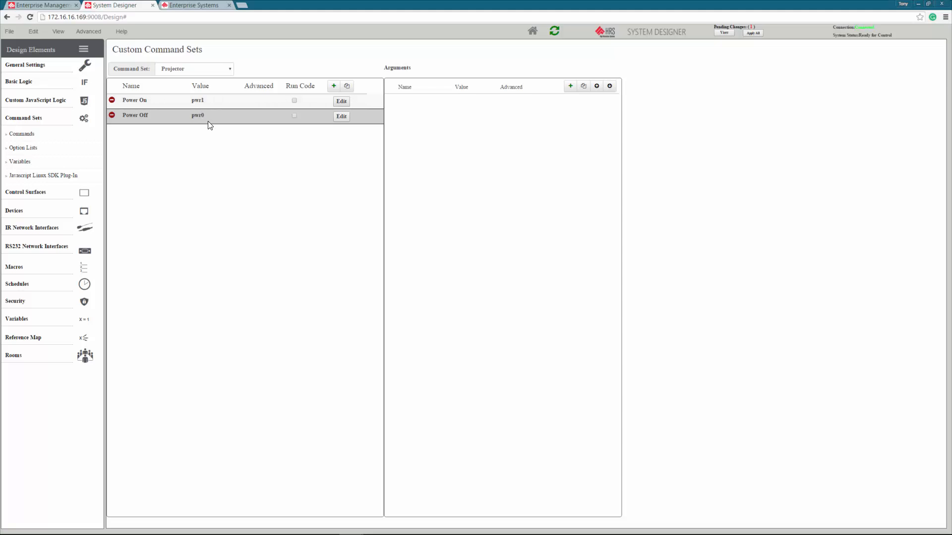
# Delete the Power Off command from the Projector command set.
pyautogui.click(113, 117)
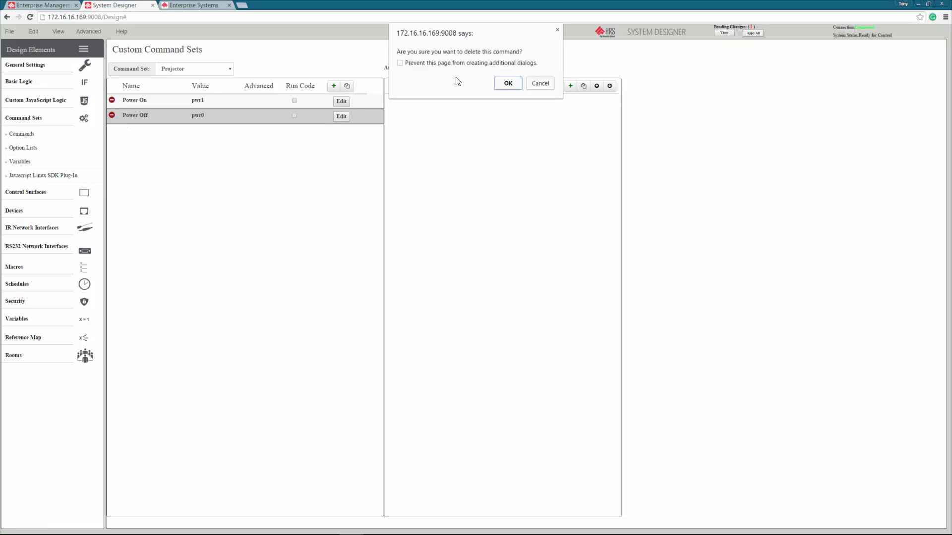
pyautogui.click(497, 86)
# Rename the Power On command to Power and change its value to pwr.
pyautogui.click(341, 101)
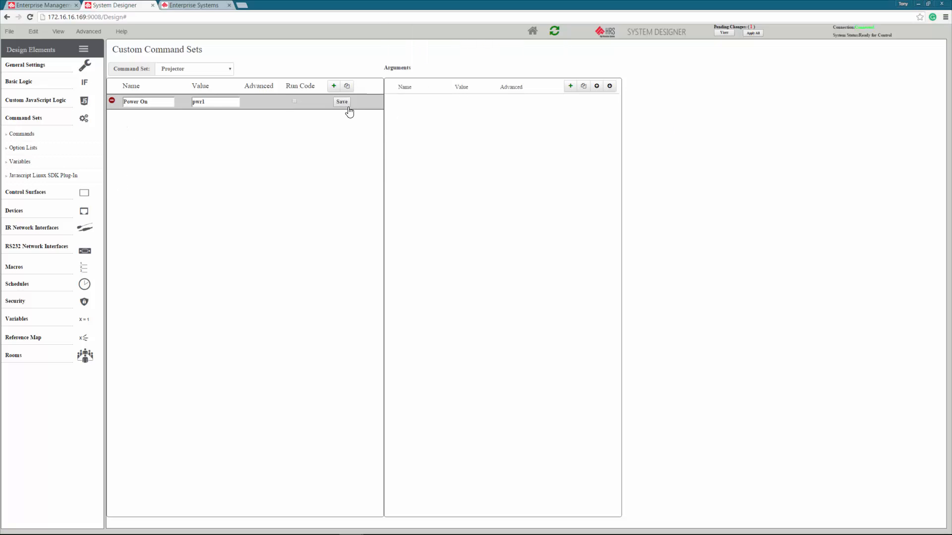
pyautogui.click(229, 102)
pyautogui.press('BackSpace')
pyautogui.click(171, 104)
pyautogui.press('BackSpace')
pyautogui.press('BackSpace')
pyautogui.press('BackSpace')
pyautogui.click(660, 135)
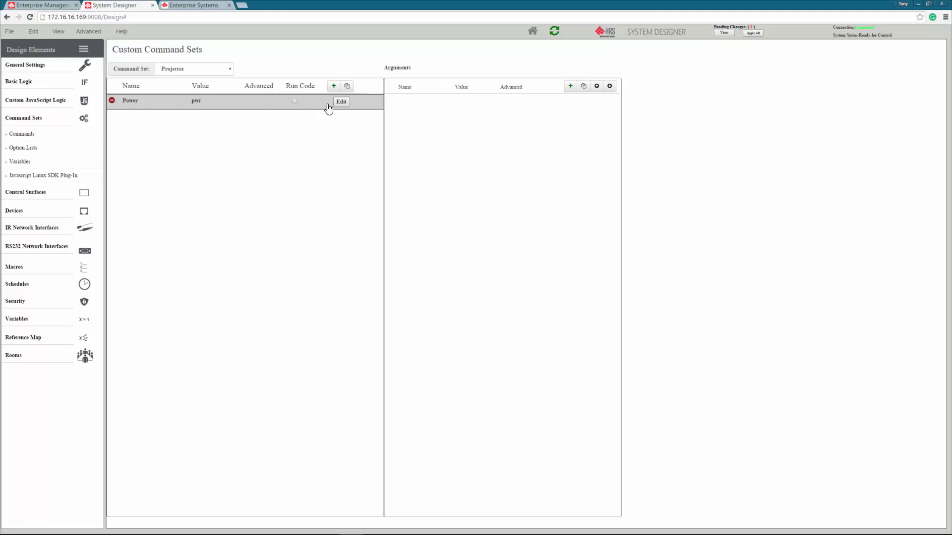
# Add an argument named On Off to the Power command, leaving its value empty, and save it.
pyautogui.click(569, 87)
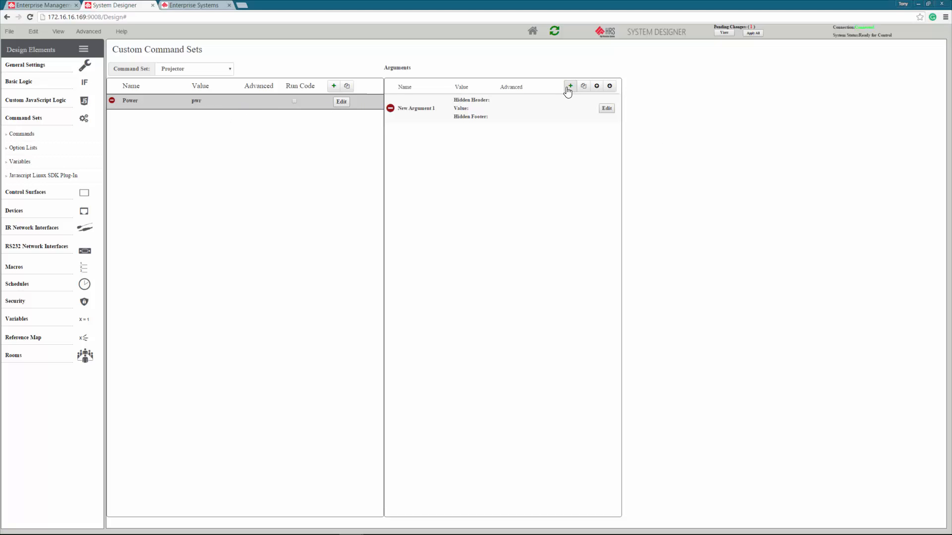
pyautogui.click(606, 109)
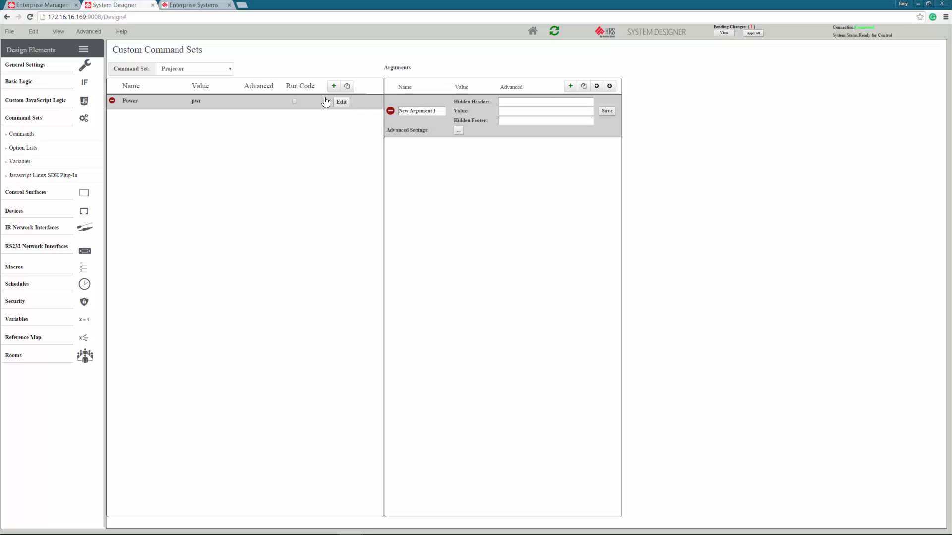
pyautogui.click(341, 101)
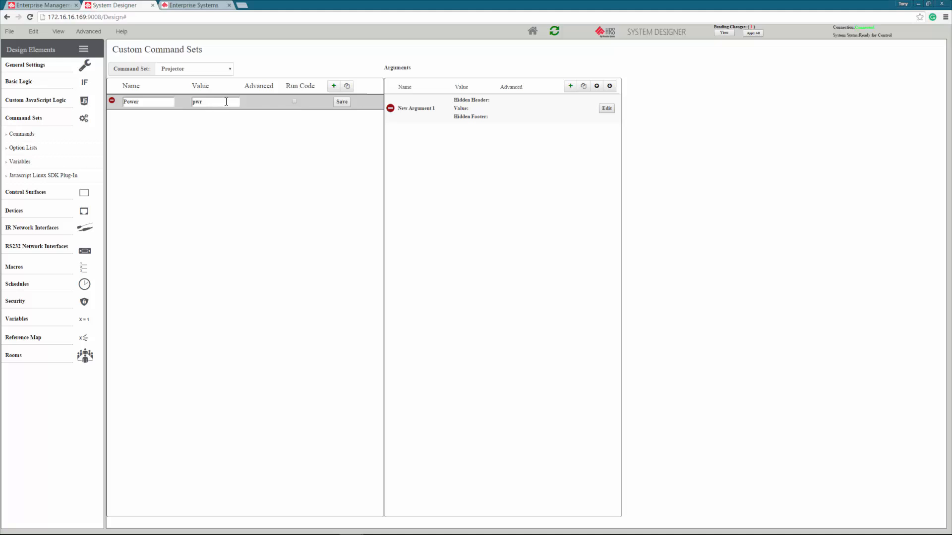
pyautogui.click(342, 102)
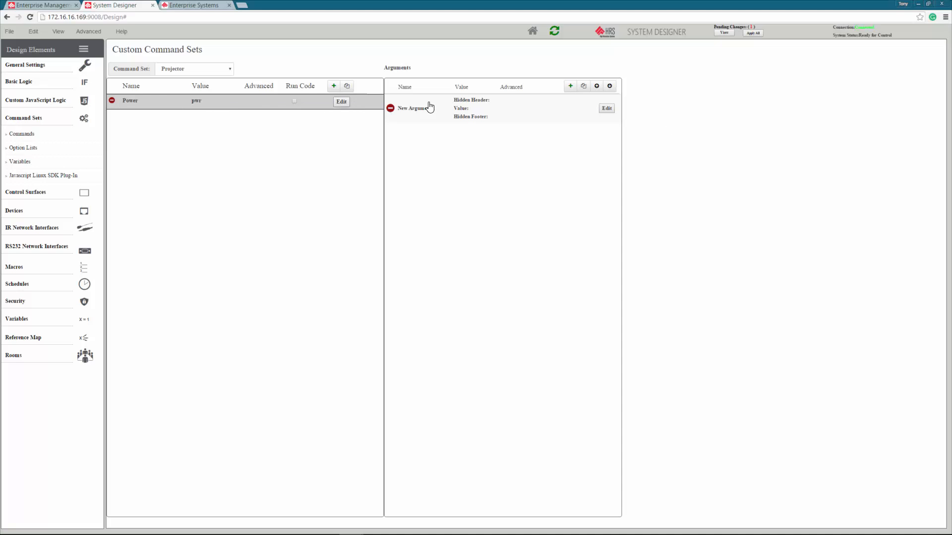
pyautogui.click(607, 111)
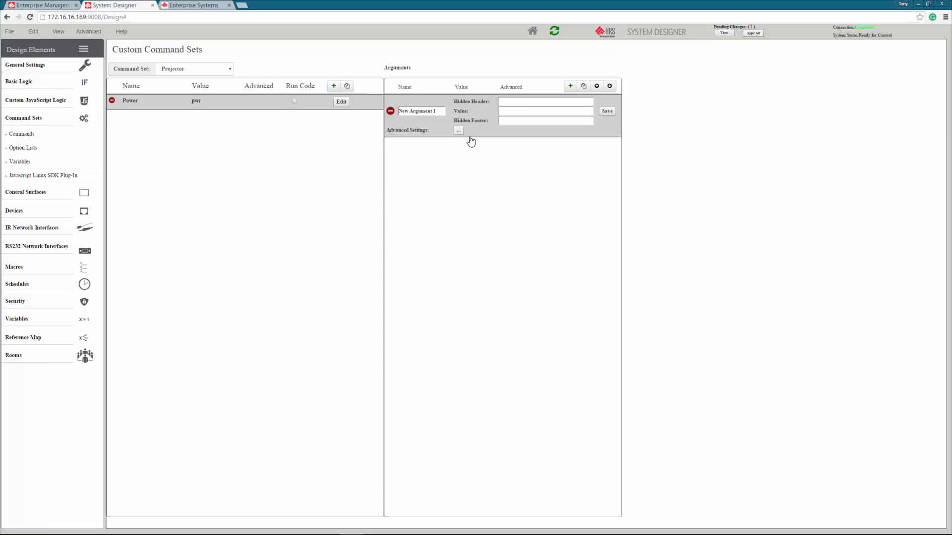
pyautogui.tripleClick(436, 111)
pyautogui.write('On Off')
pyautogui.click(531, 110)
pyautogui.click(602, 113)
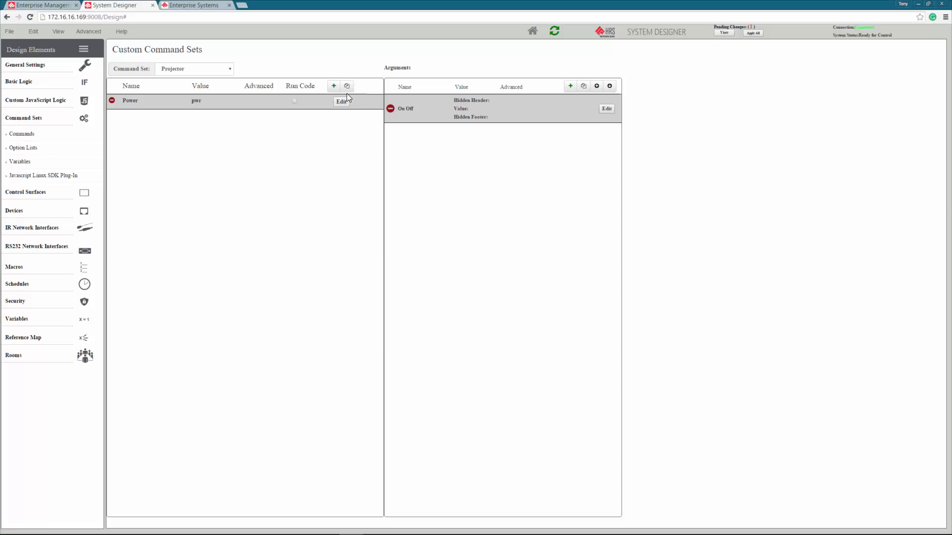
# Add a command named Input with the value inpsel and save it.
pyautogui.click(334, 85)
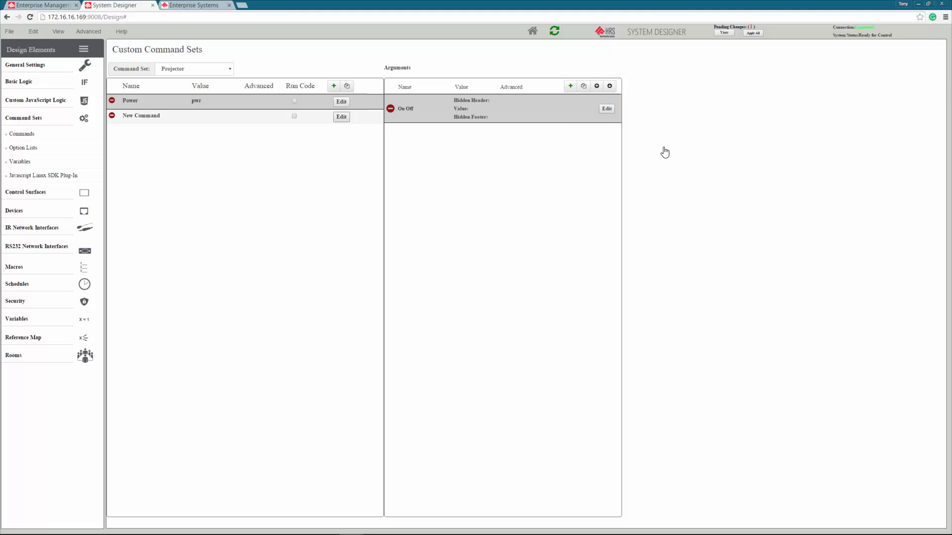
pyautogui.click(341, 117)
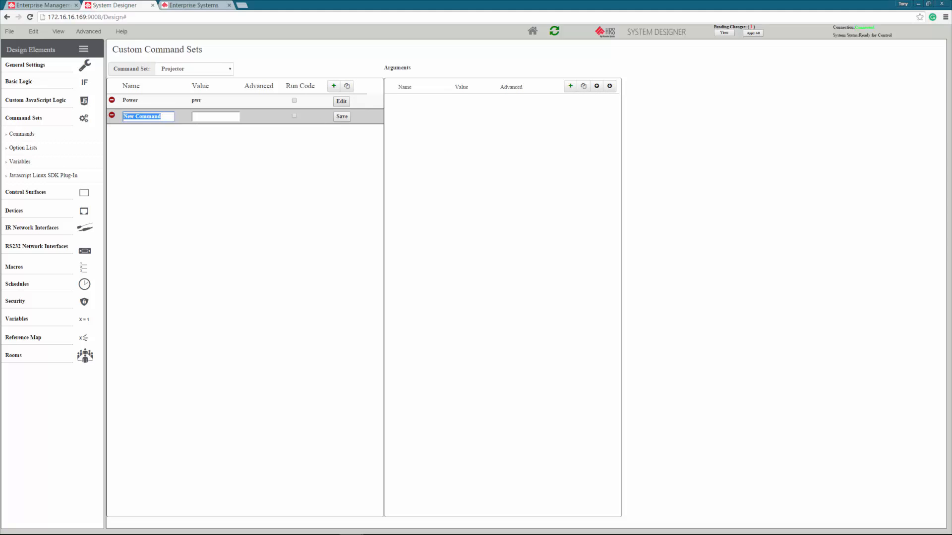
pyautogui.write('Input')
pyautogui.press('Tab')
pyautogui.write('inpsel')
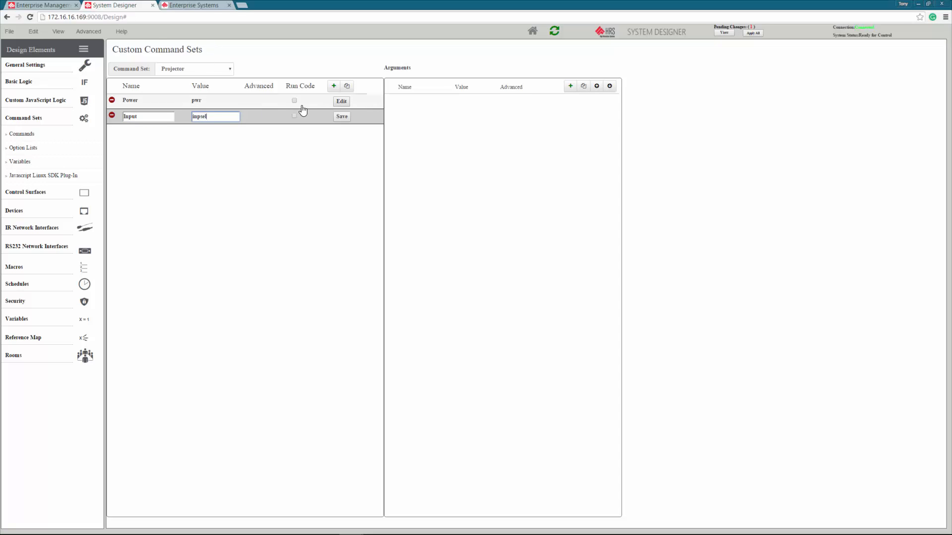
pyautogui.click(341, 117)
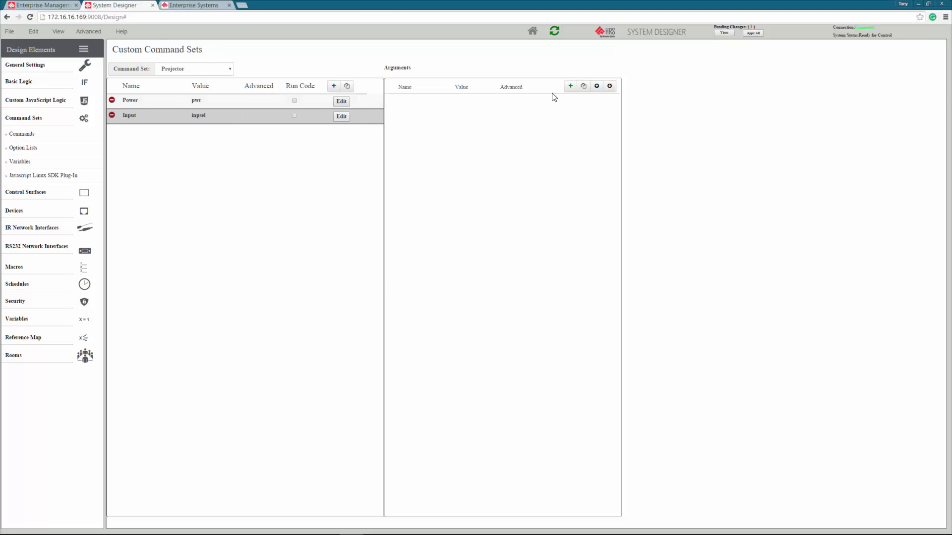
# Add an argument named Input to the Input command, leaving its value empty, and save it.
pyautogui.click(570, 86)
pyautogui.click(606, 109)
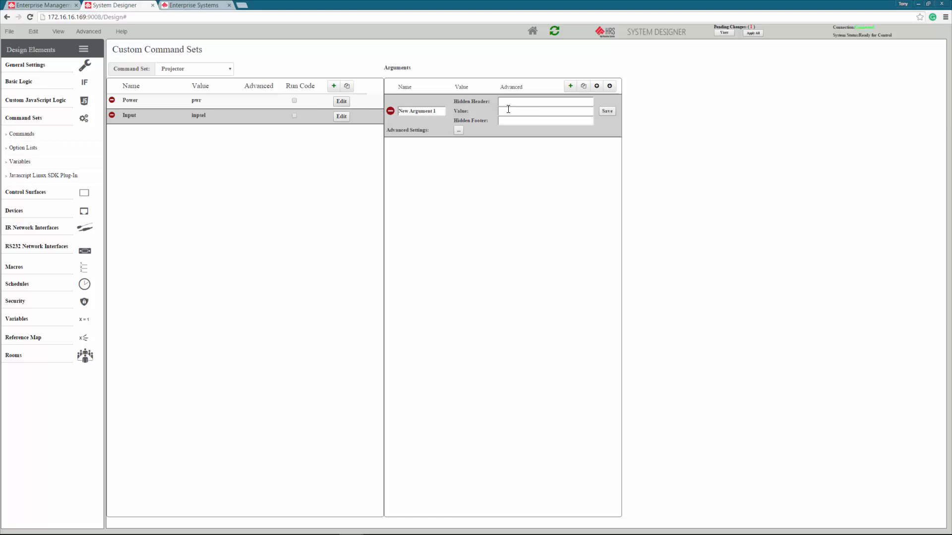
pyautogui.write('Input')
pyautogui.press('Tab')
pyautogui.click(515, 113)
pyautogui.click(609, 111)
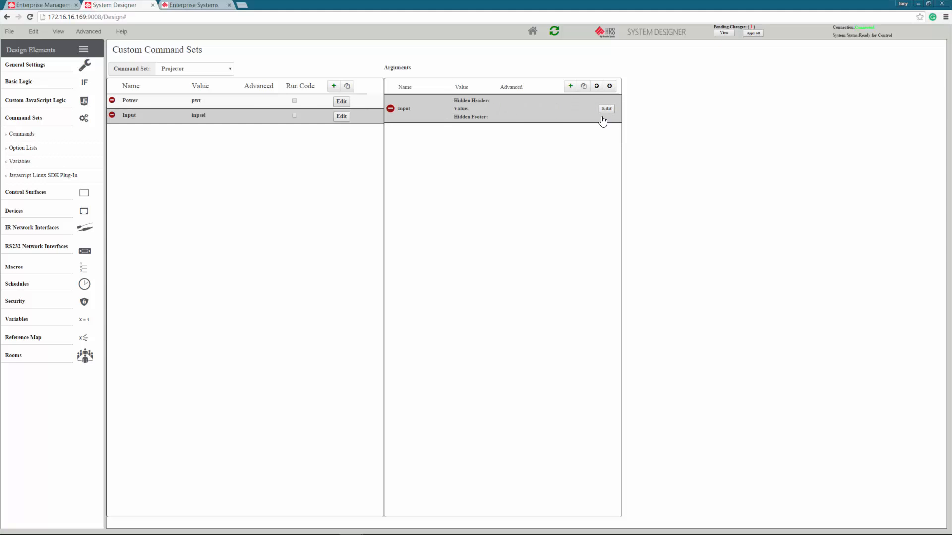
# Create an option list named inputs for the Projector command set and save it.
pyautogui.click(25, 150)
pyautogui.click(252, 73)
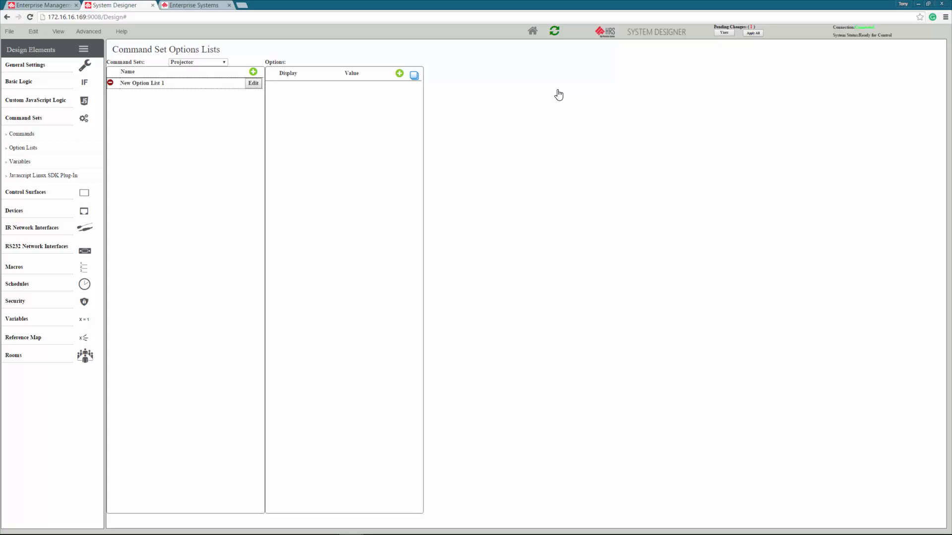
pyautogui.click(253, 83)
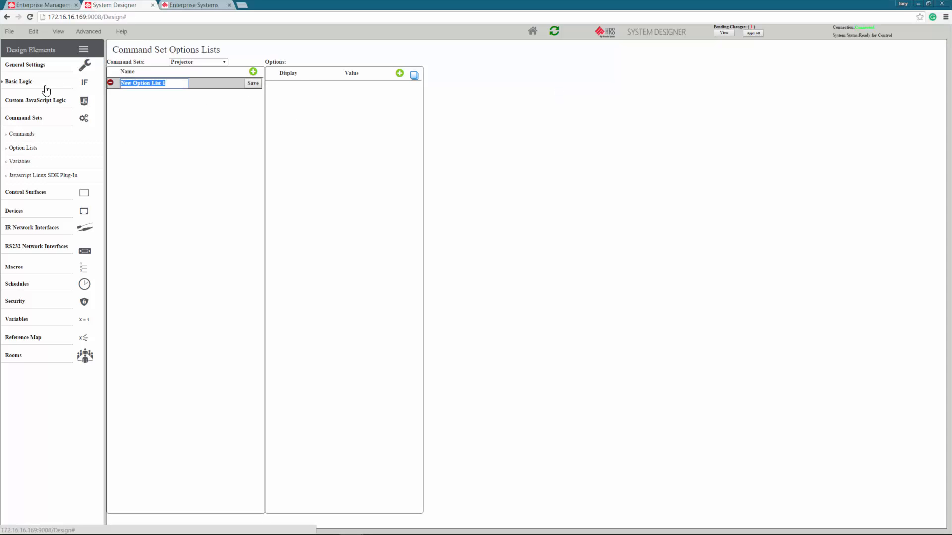
pyautogui.write('Inputs')
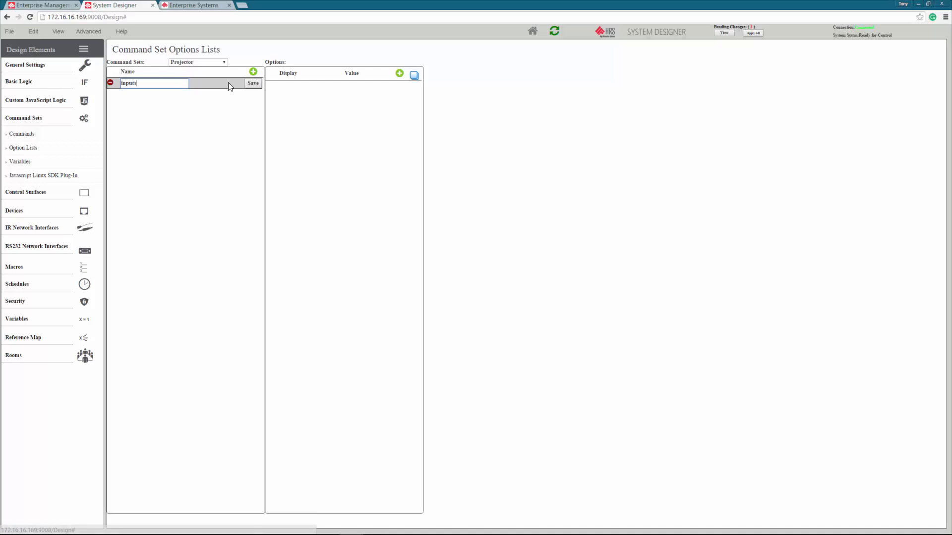
pyautogui.click(253, 83)
# Add two options to the inputs list and define the first one as HDMI with the value 1.
pyautogui.click(399, 73)
pyautogui.click(399, 72)
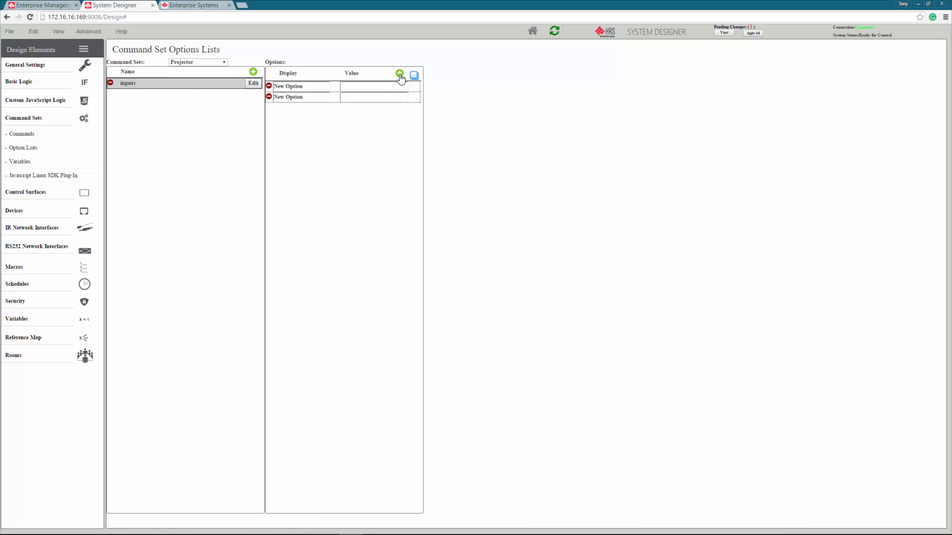
pyautogui.click(302, 86)
pyautogui.write('HD<')
pyautogui.press('BackSpace')
pyautogui.write('MI')
pyautogui.press('Tab')
pyautogui.click(358, 86)
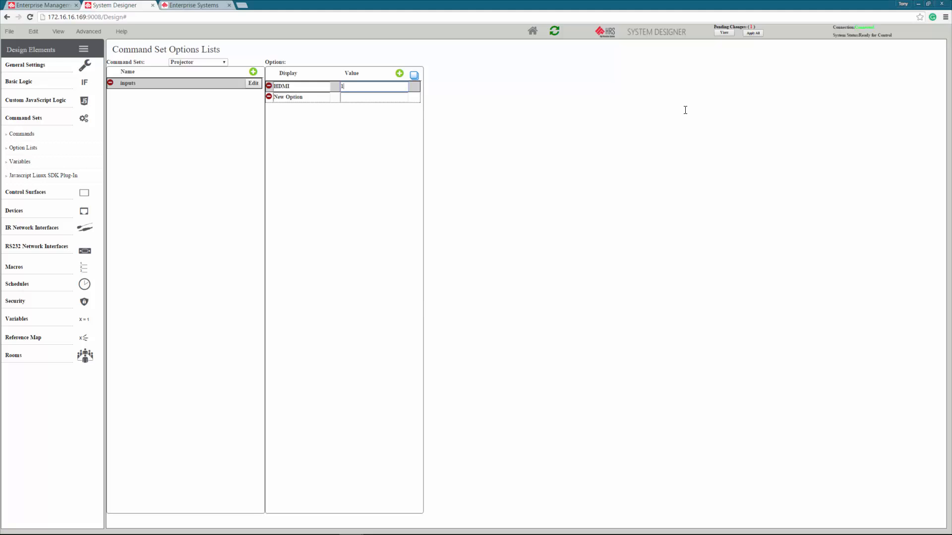
# Define the second option in the inputs list as DVI with the value 2.
pyautogui.click(324, 98)
pyautogui.write('DVI')
pyautogui.click(365, 97)
pyautogui.write('2')
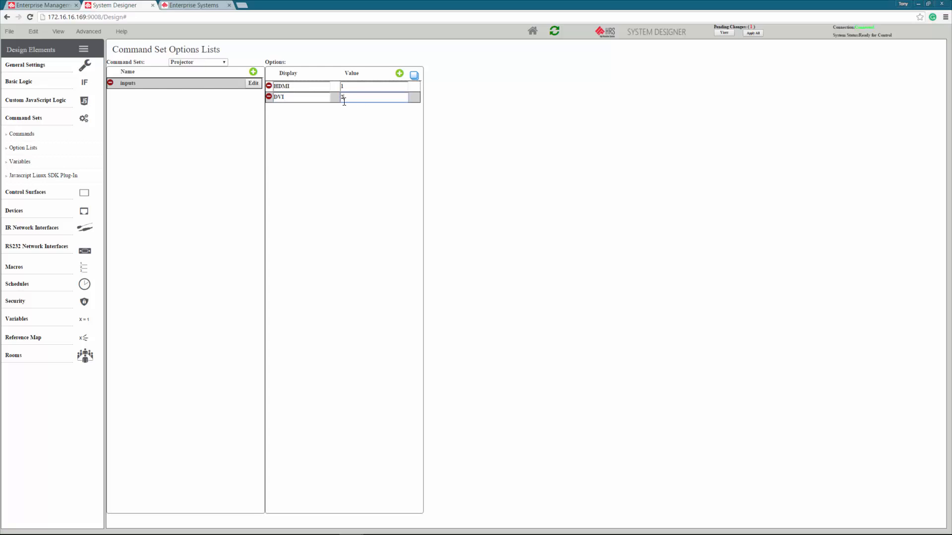
pyautogui.press('BackSpace')
# Assign the inputs option list to the Input command's Input argument in its advanced settings and save the argument.
pyautogui.click(34, 134)
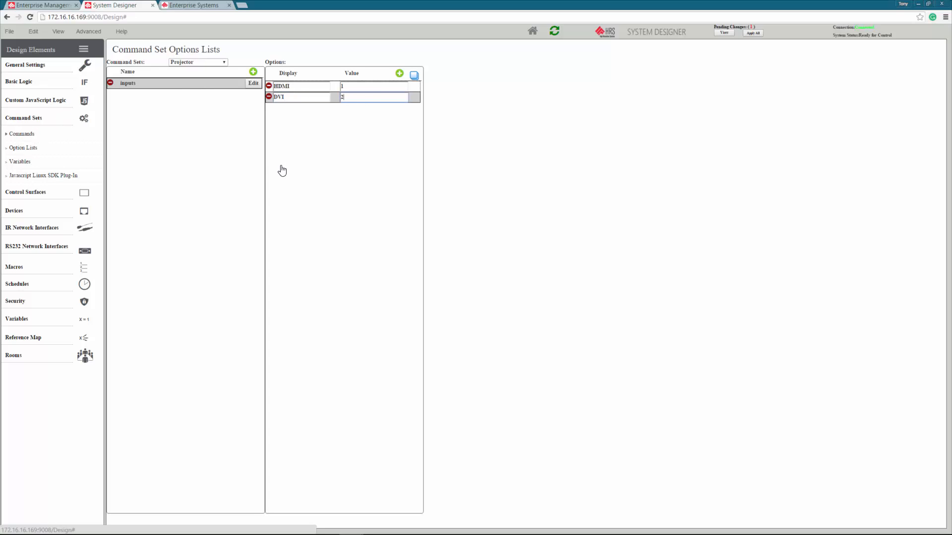
pyautogui.click(158, 120)
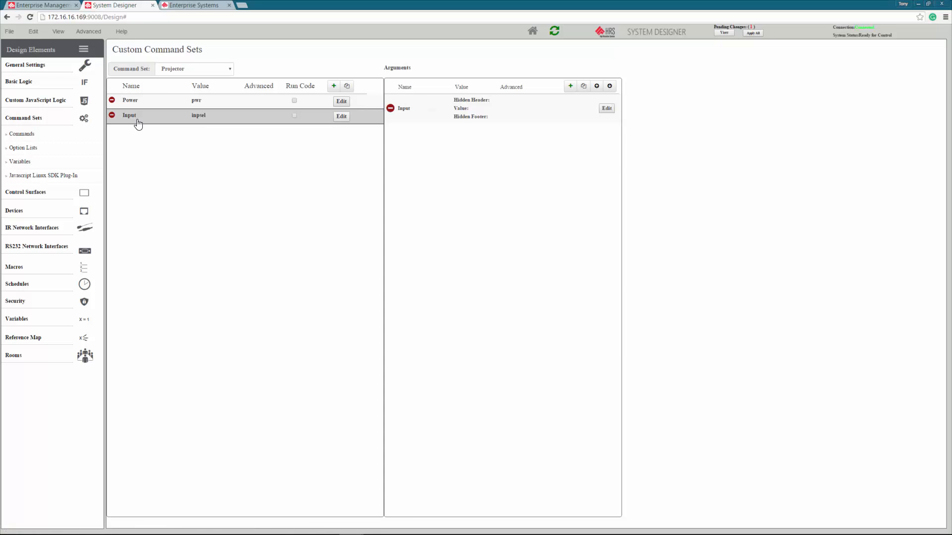
pyautogui.click(606, 108)
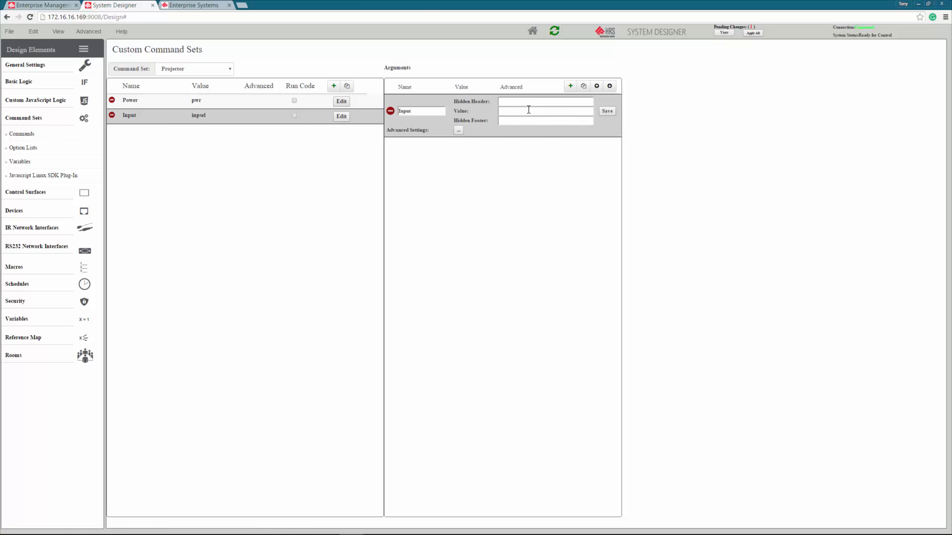
pyautogui.click(458, 131)
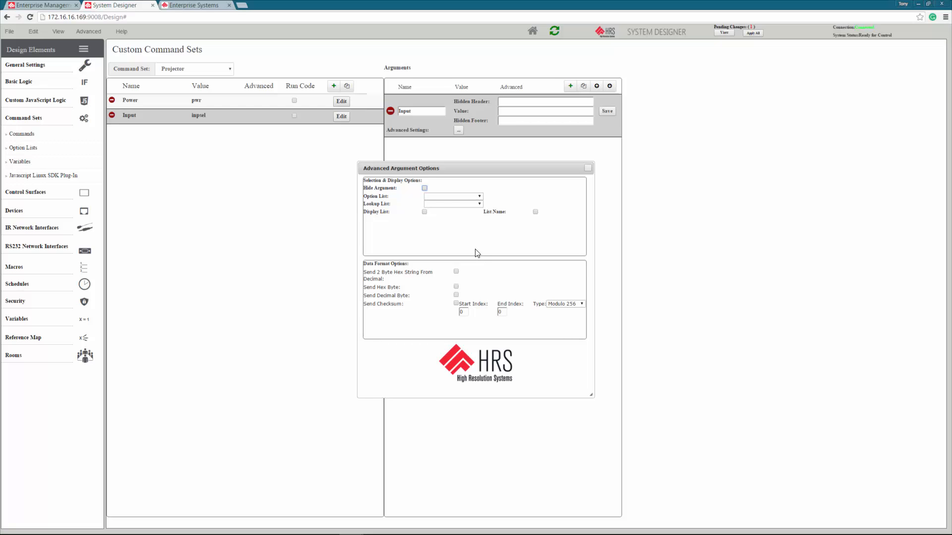
pyautogui.click(435, 196)
pyautogui.click(440, 210)
pyautogui.press('Tab')
pyautogui.click(587, 169)
pyautogui.click(607, 111)
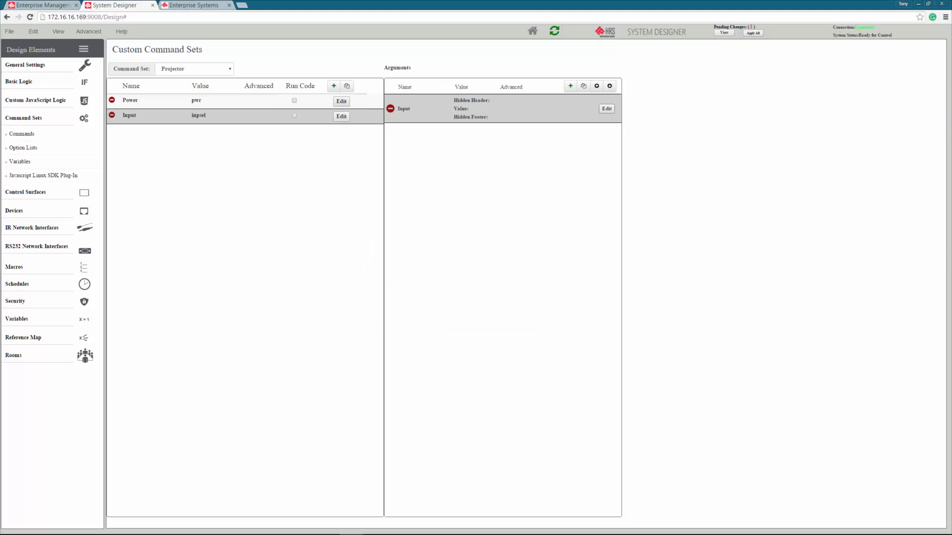
# Add a device named projector, save it, and assign it the custom Projector command set.
pyautogui.click(40, 205)
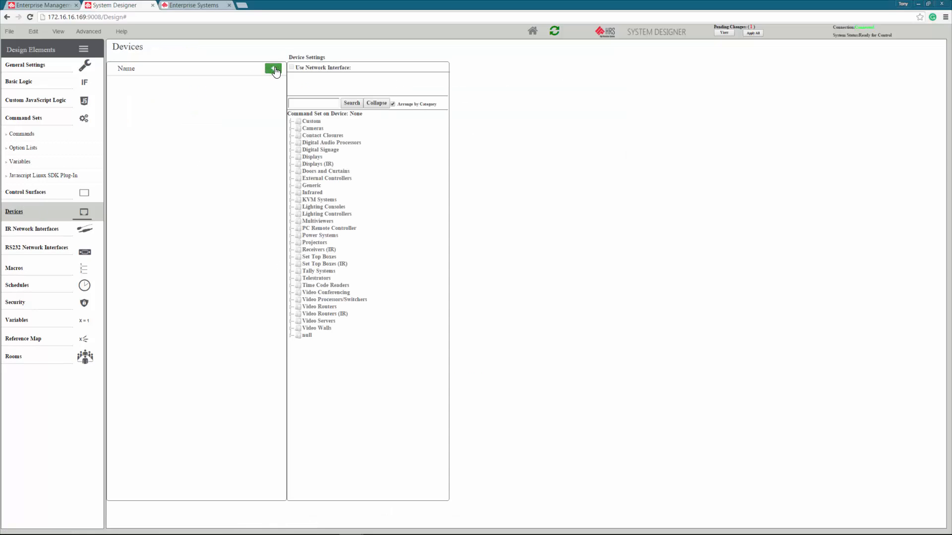
pyautogui.click(274, 70)
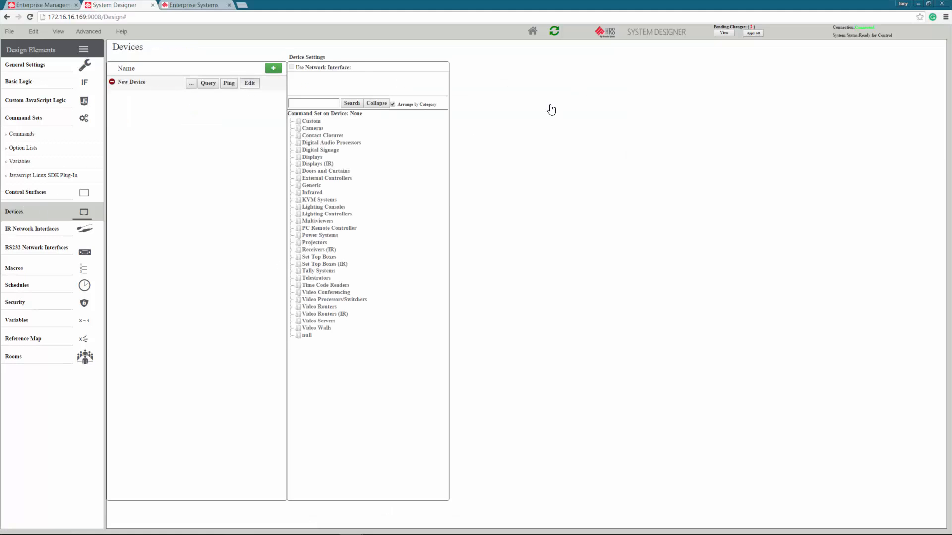
pyautogui.click(249, 83)
pyautogui.write('p')
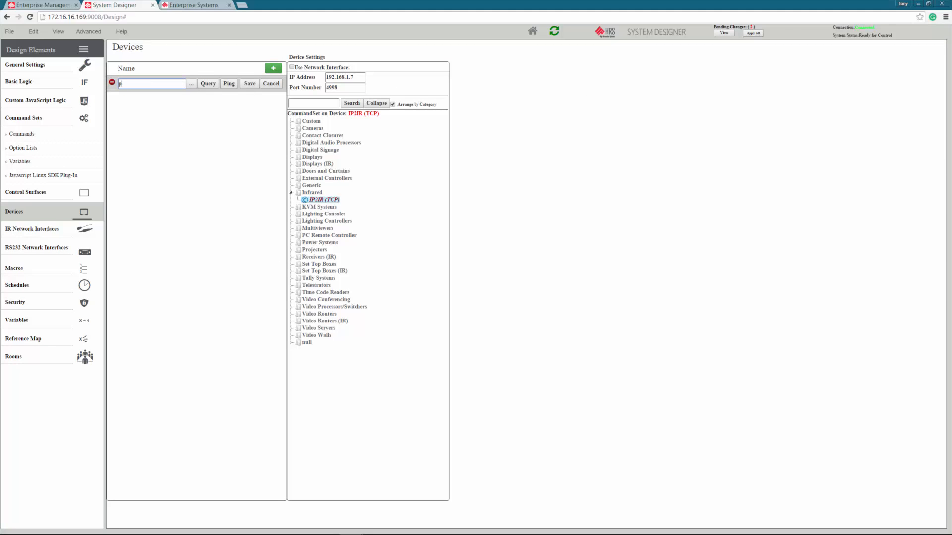
pyautogui.write('rojector')
pyautogui.click(250, 85)
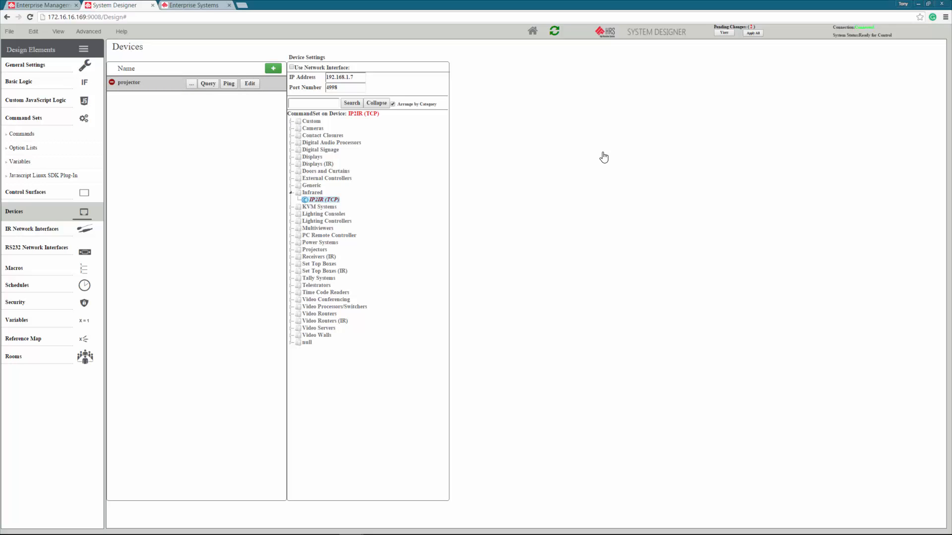
pyautogui.click(319, 128)
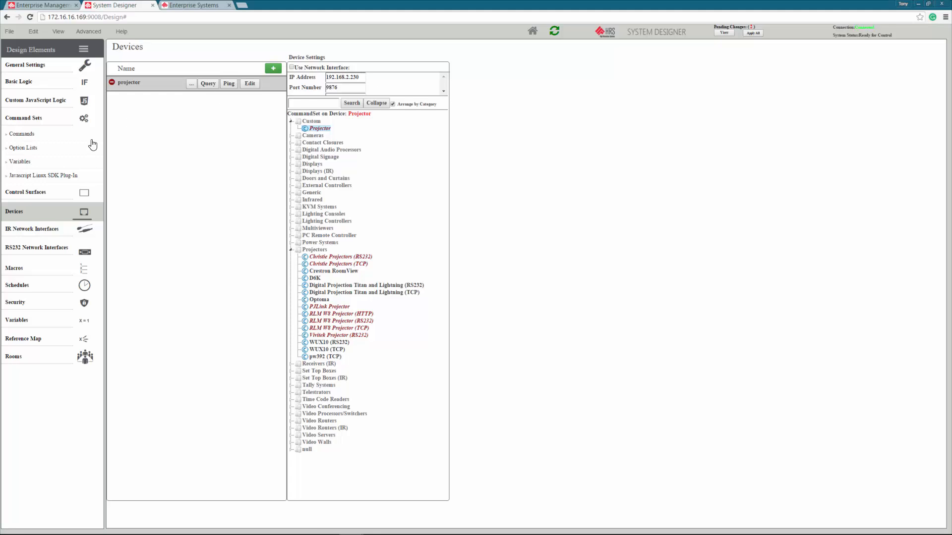
# Add a button near the upper-left corner of the Main control surface and give it a command for the projector device.
pyautogui.click(28, 193)
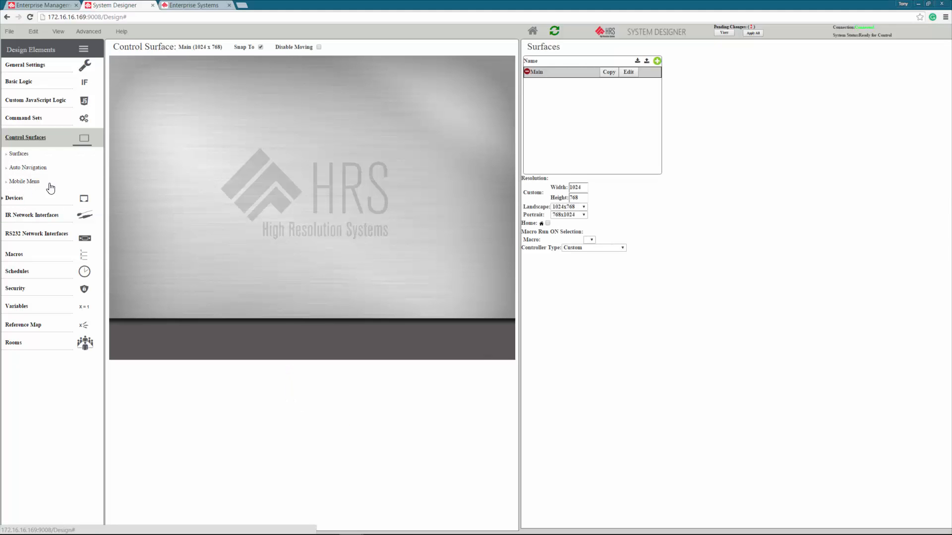
pyautogui.rightClick(170, 87)
pyautogui.moveTo(185, 108)
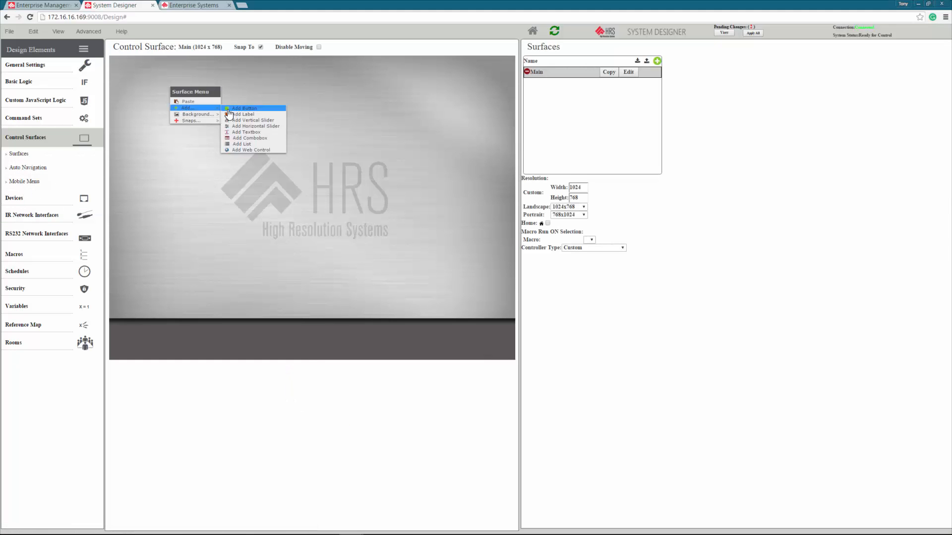
pyautogui.click(232, 110)
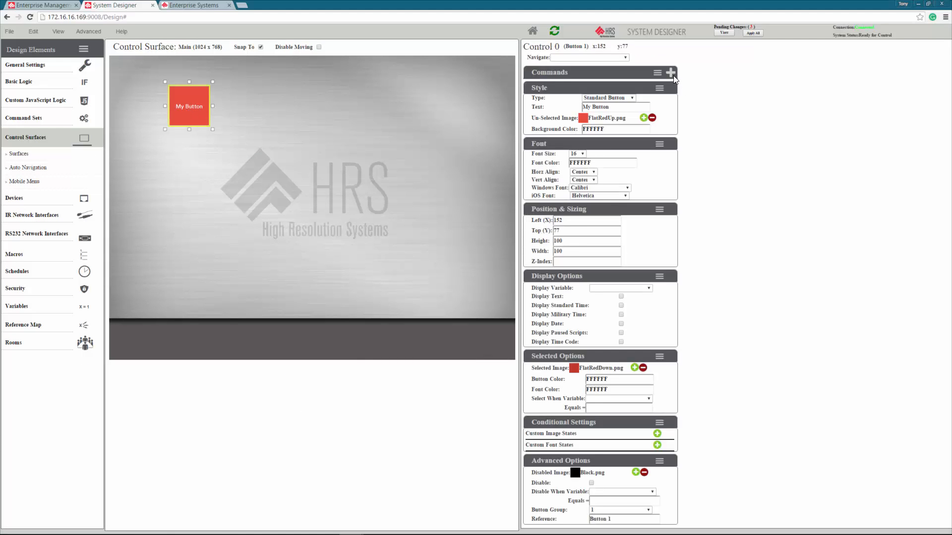
pyautogui.click(670, 72)
pyautogui.click(602, 84)
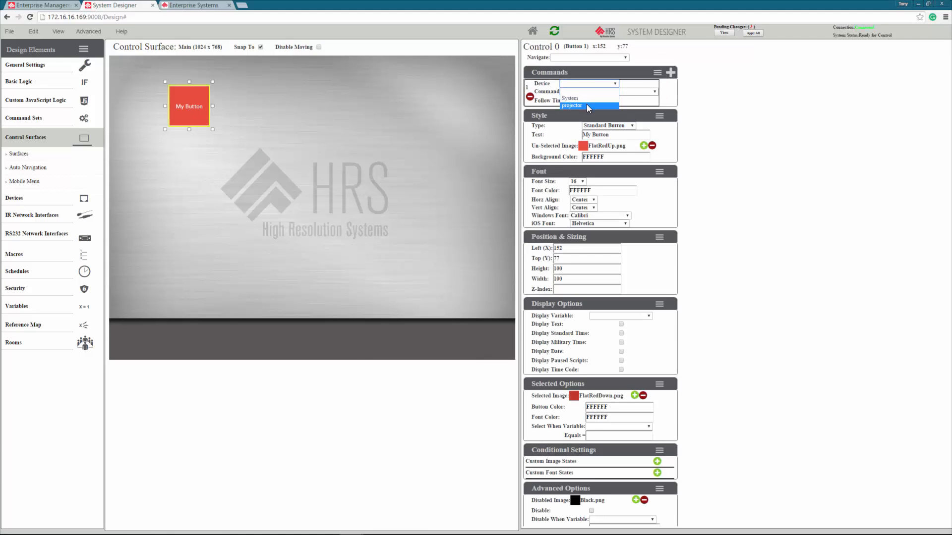
pyautogui.click(586, 105)
# Try the Power command on the button and check the value and variable choices for its On Off argument.
pyautogui.click(594, 91)
pyautogui.click(575, 113)
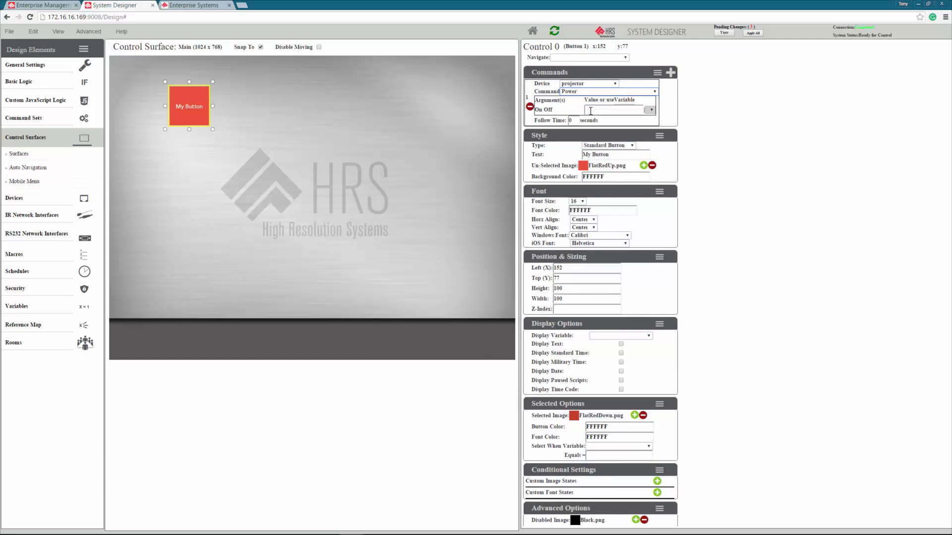
pyautogui.click(595, 110)
pyautogui.write('1')
pyautogui.click(650, 109)
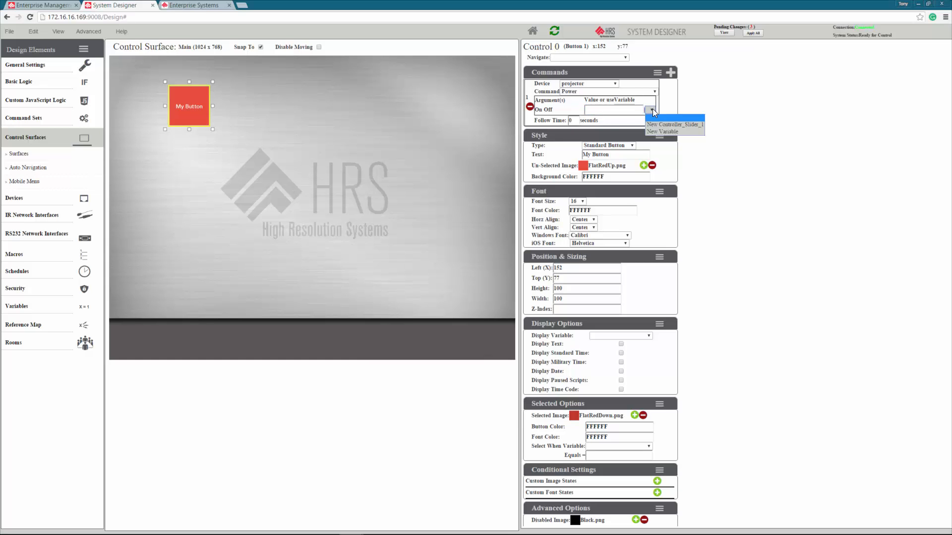
pyautogui.click(649, 108)
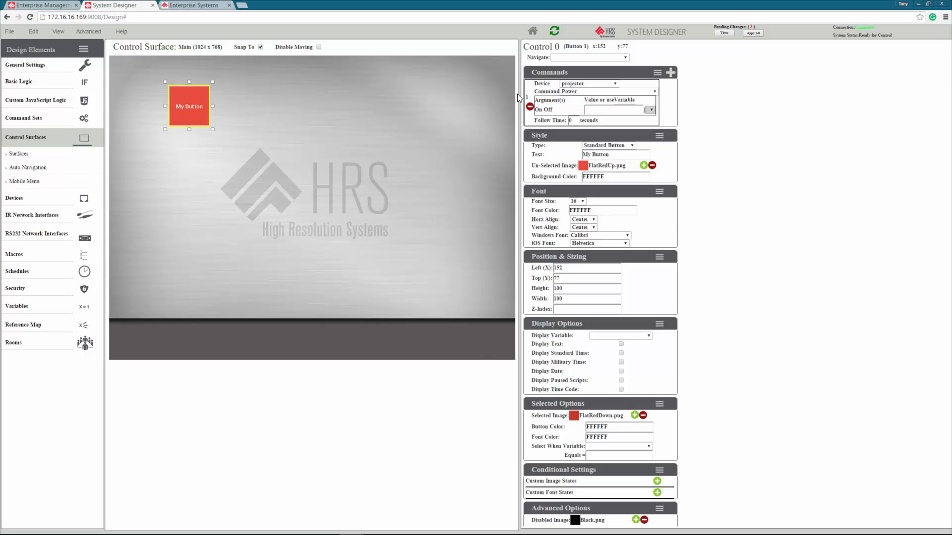
# Set the button's command to Input with HDMI as the Input argument.
pyautogui.click(567, 92)
pyautogui.click(586, 120)
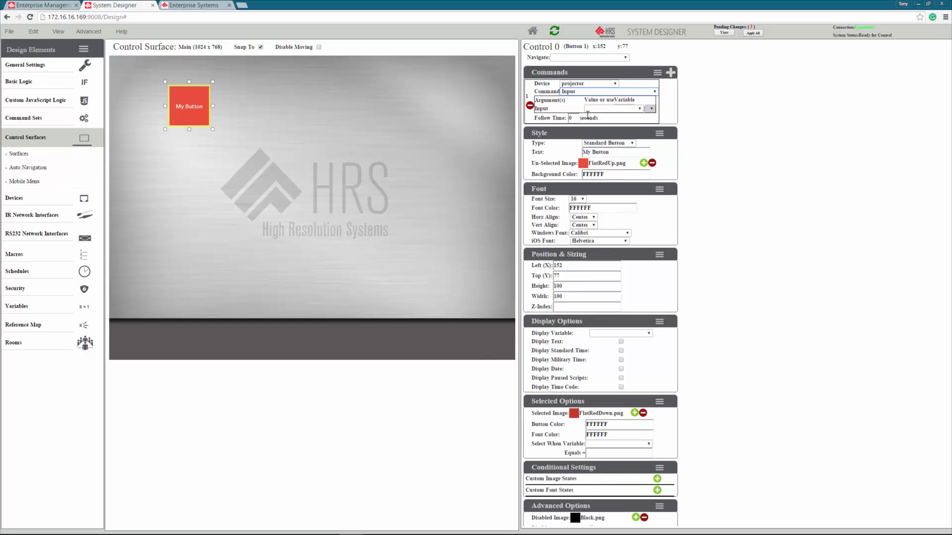
pyautogui.click(615, 109)
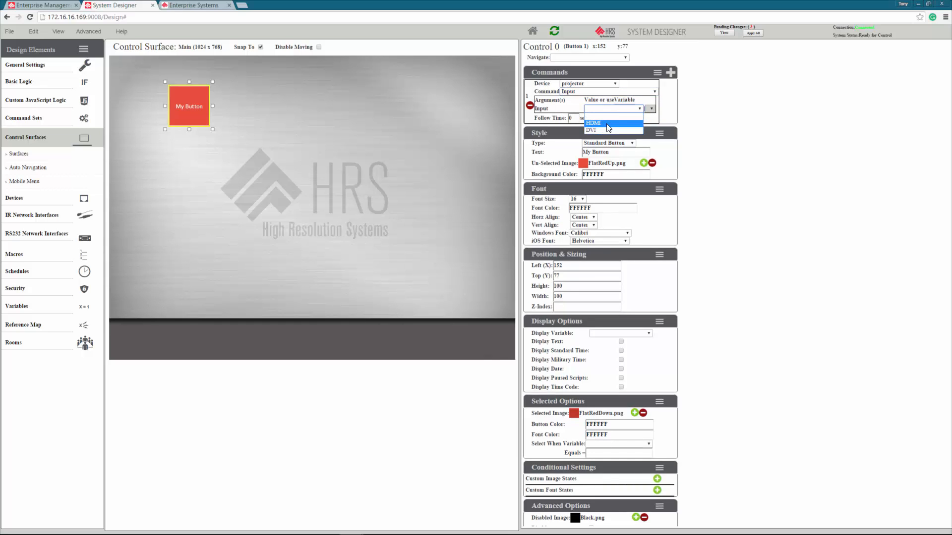
pyautogui.click(605, 124)
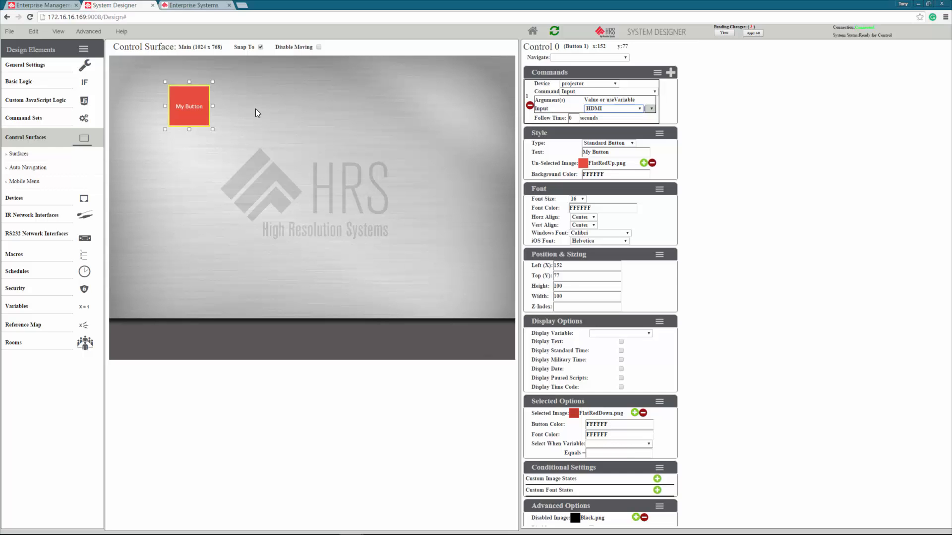
# Return to the Projector command set's commands and show the arguments of the Power command.
pyautogui.click(36, 119)
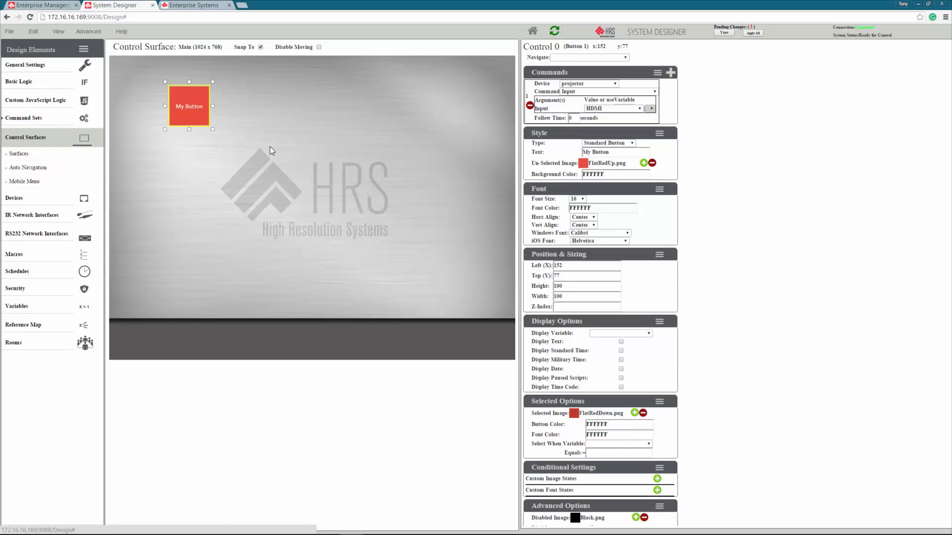
pyautogui.click(57, 135)
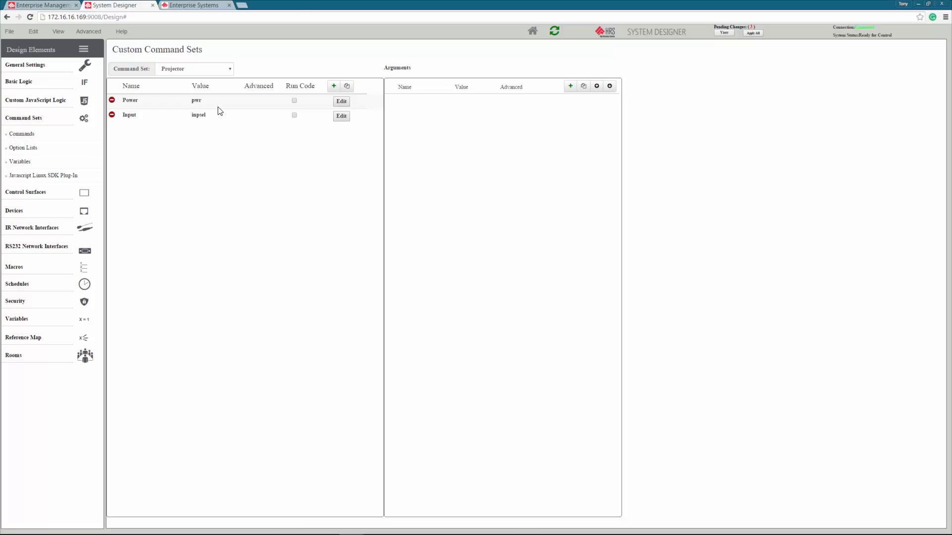
pyautogui.click(246, 102)
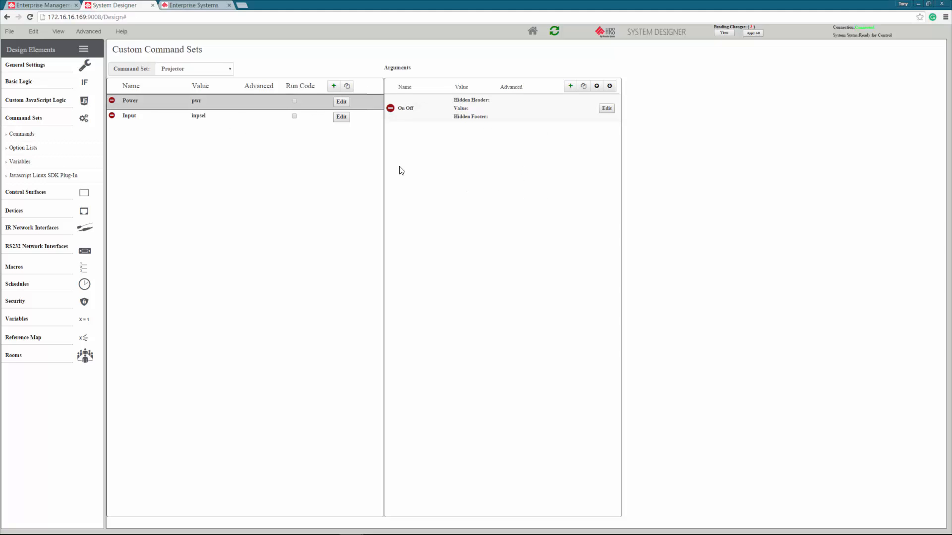